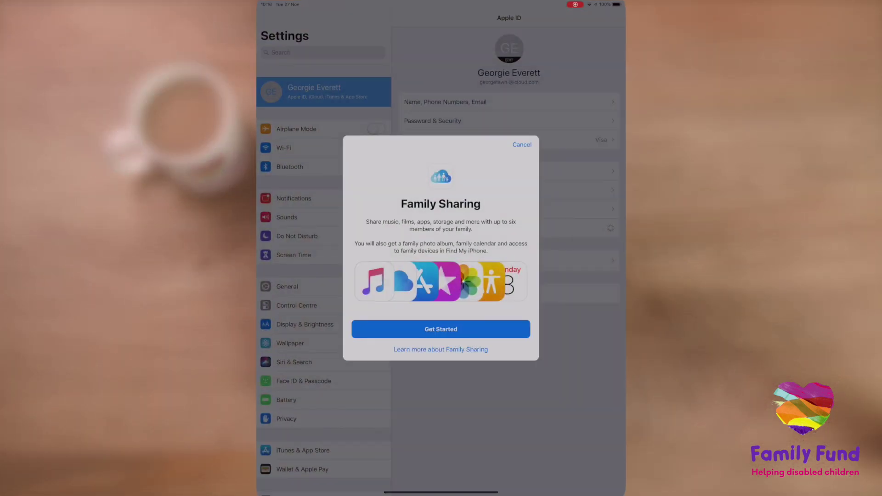
# Start Family Sharing, share iTunes & App Store purchases, and confirm the organiser's account for payment
pyautogui.click(441, 329)
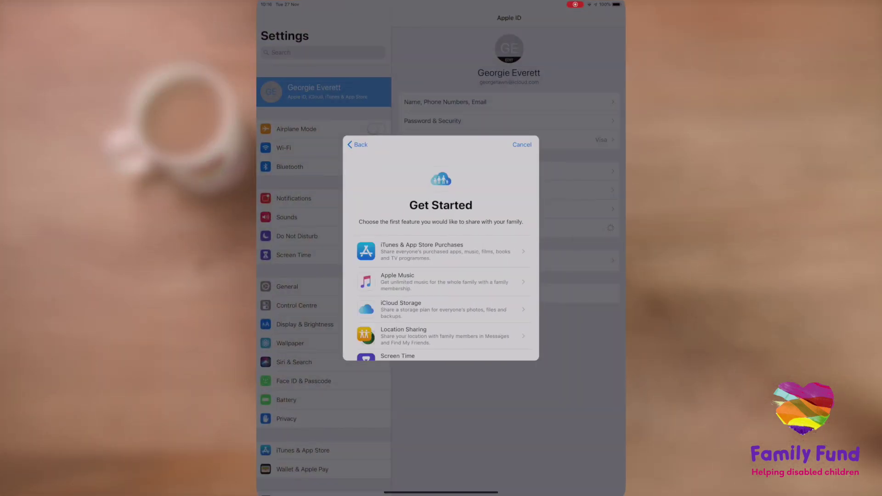
pyautogui.click(441, 251)
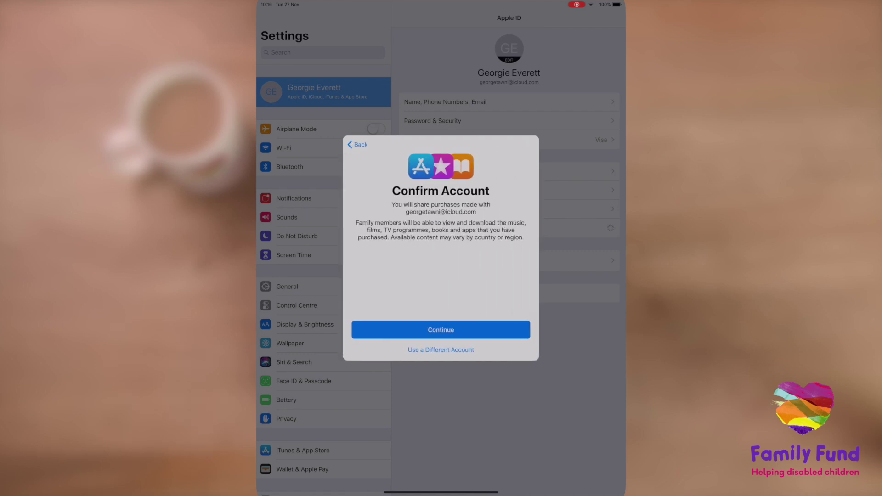
pyautogui.click(441, 330)
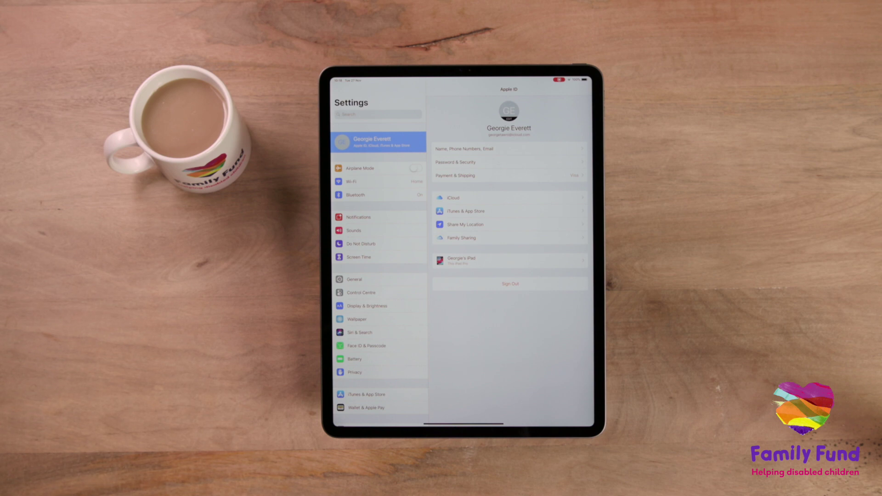
# Via Add Family Member, create a child account: set birthday, answer security questions, keep Ask to Buy
pyautogui.click(483, 238)
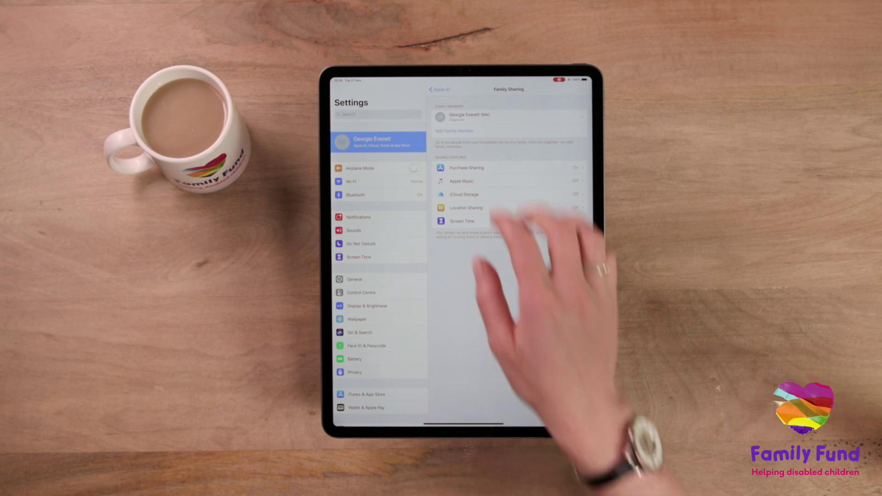
pyautogui.click(455, 130)
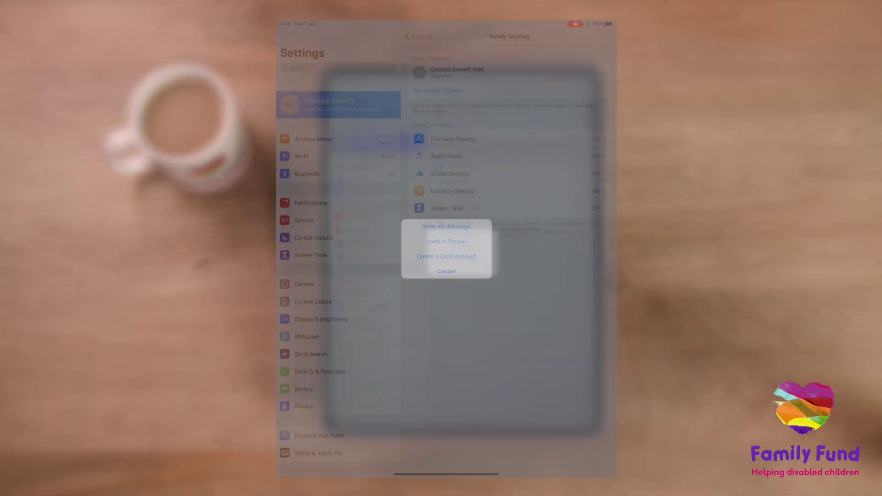
pyautogui.click(462, 257)
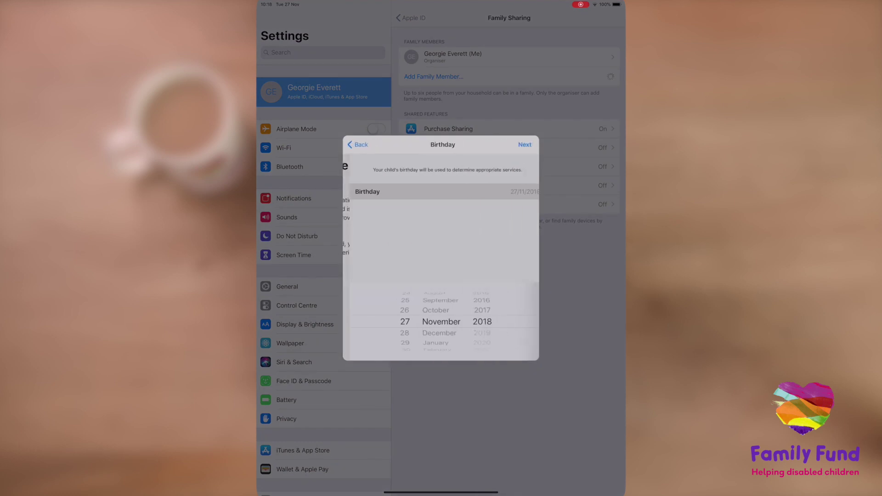
pyautogui.moveTo(397, 334); pyautogui.dragTo(398, 303)
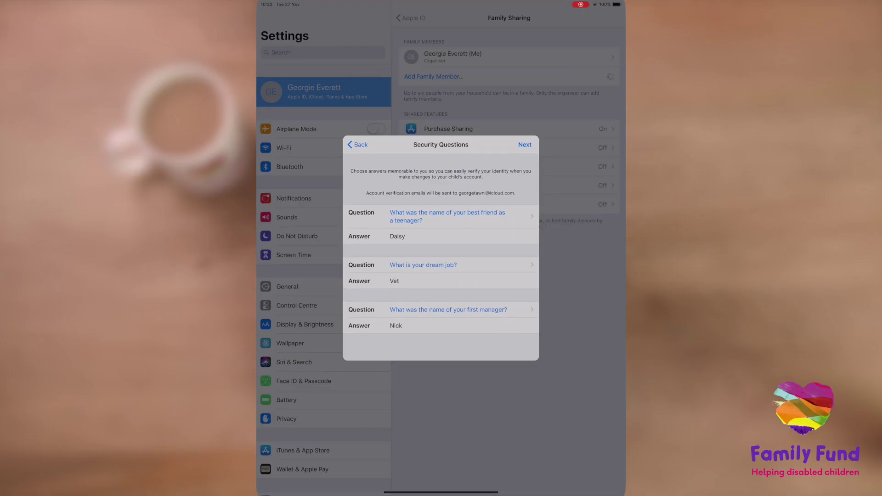
pyautogui.click(524, 143)
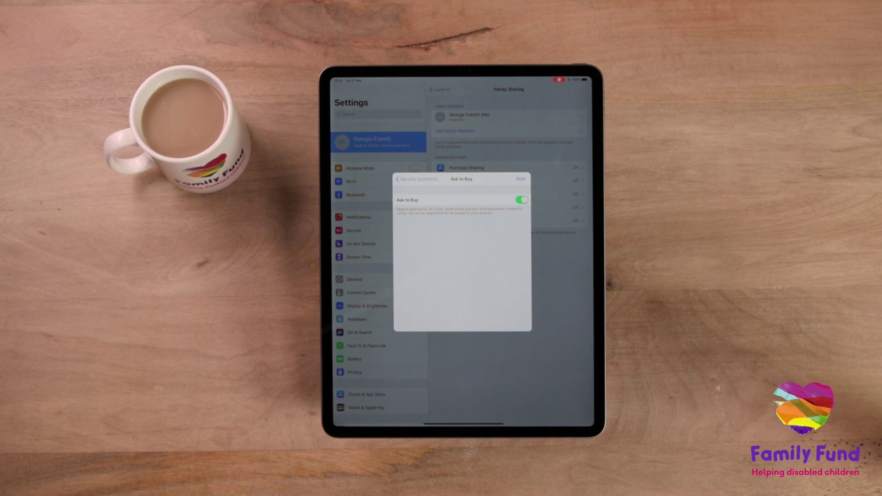
pyautogui.click(521, 179)
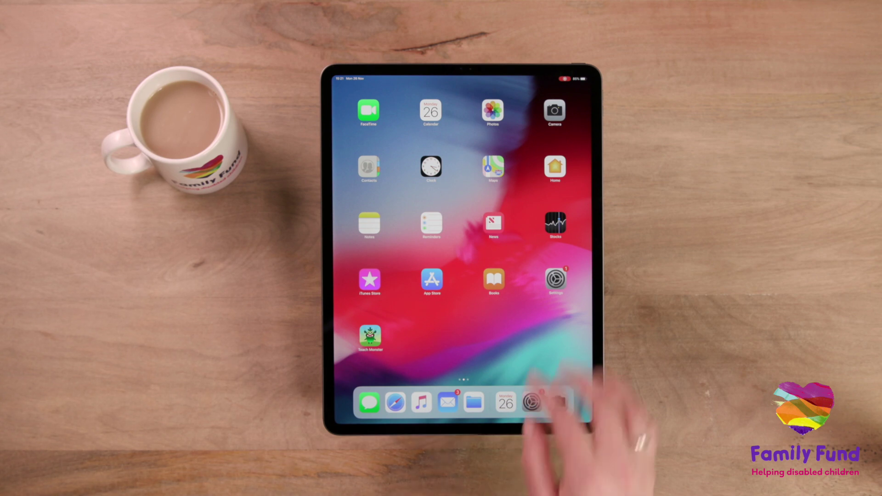
# Turn on the iCloud Backup toggle under Apple ID > iCloud and confirm with OK
pyautogui.click(555, 279)
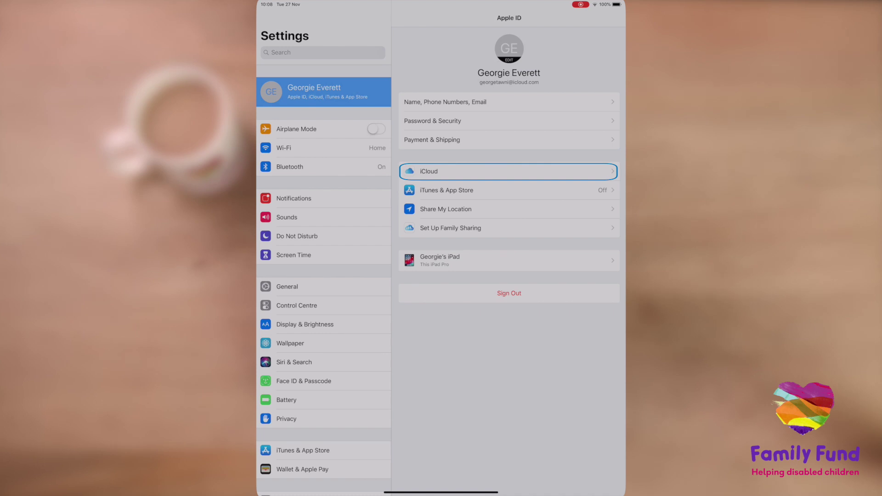
pyautogui.press('Return')
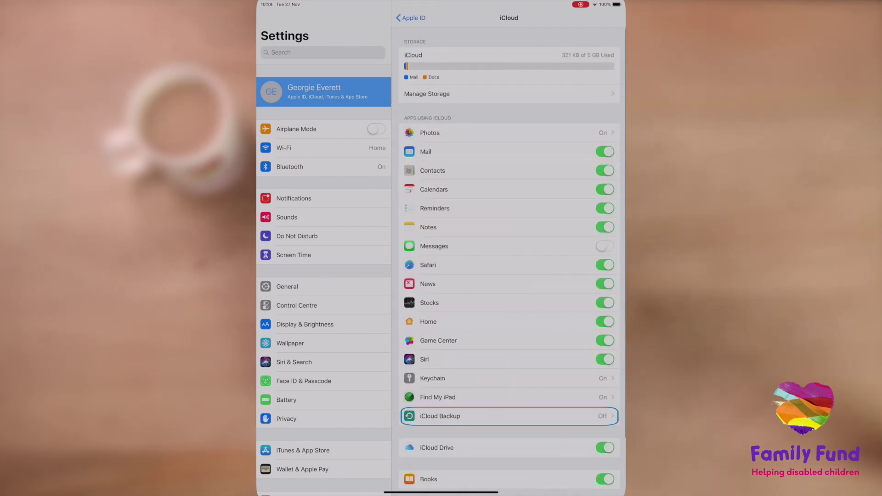
pyautogui.press('Return')
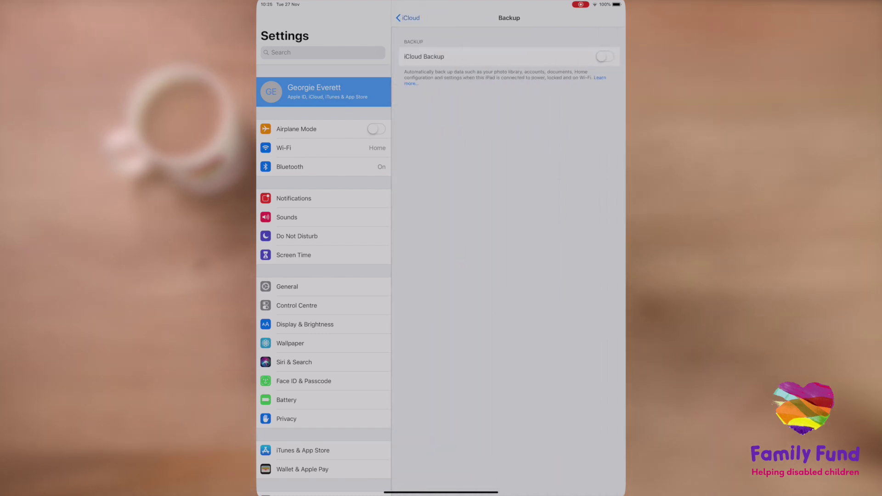
pyautogui.press('Return')
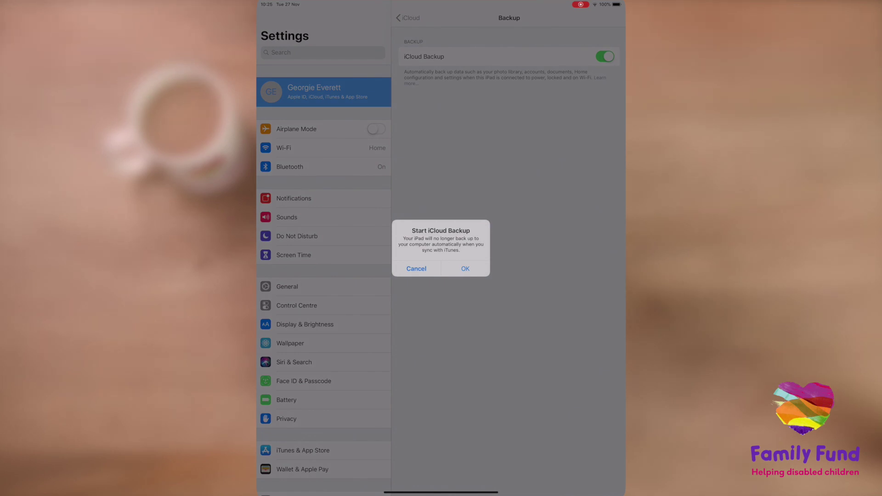
pyautogui.press('Return')
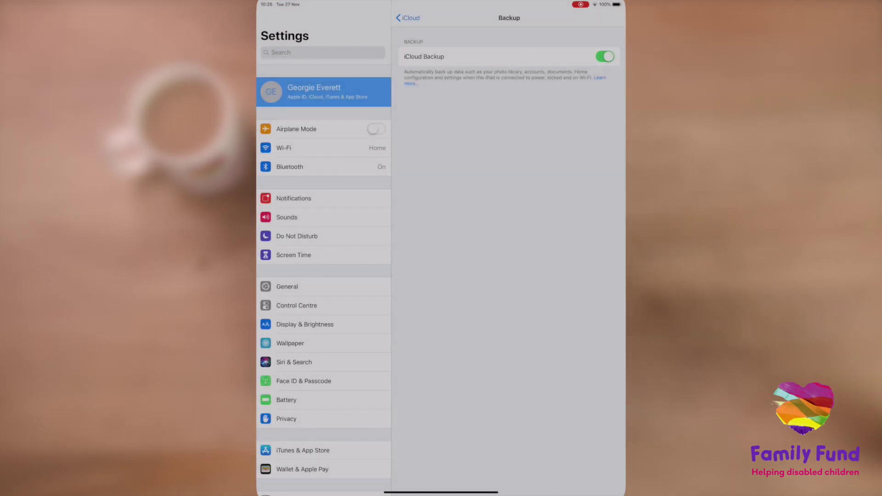